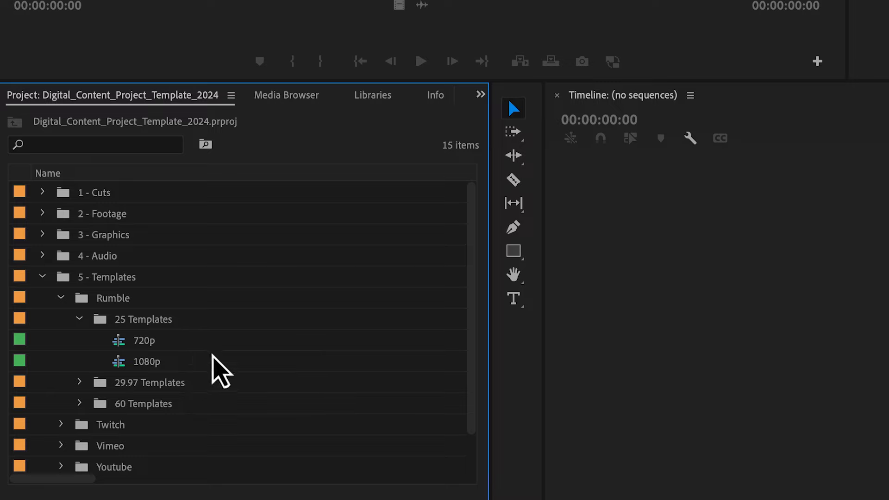
Duplicate the 720p sequence in Rumble's 25 Templates bin and move the copy into the 1 - Cuts bin
{"action": "mouse_move", "coordinate": [210, 363]}
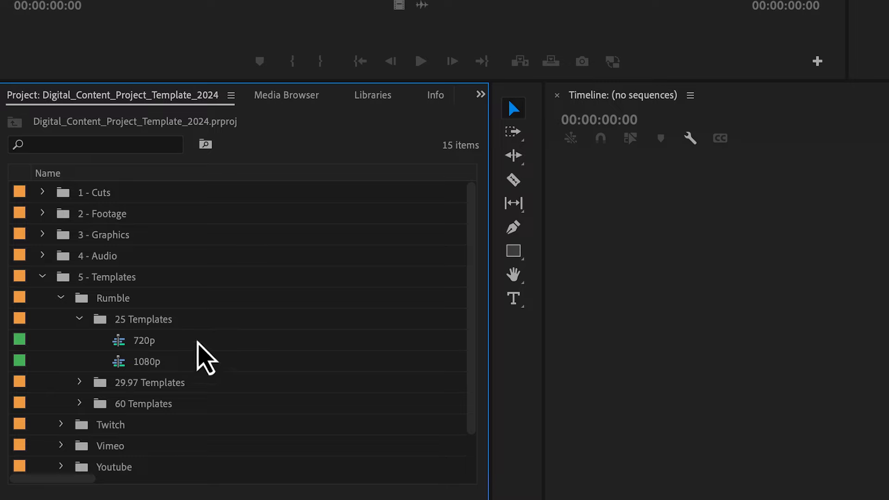
{"action": "mouse_move", "coordinate": [196, 345]}
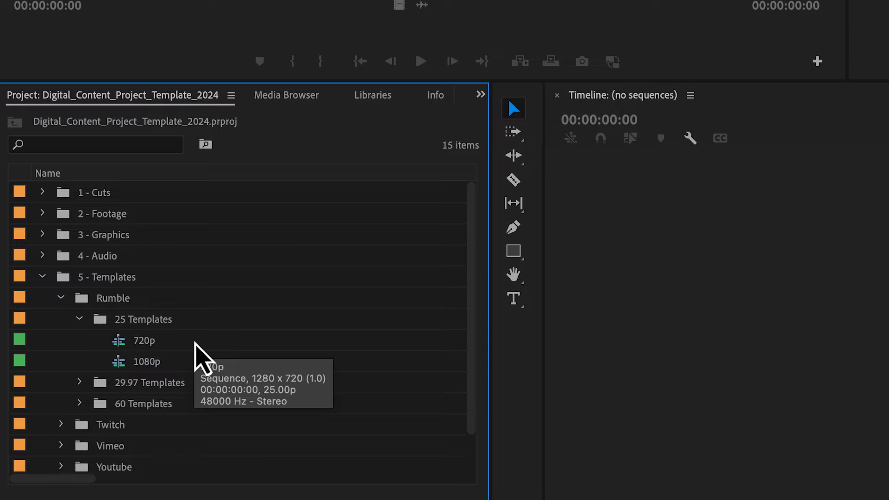
{"action": "left_click_drag", "start_coordinate": [119, 341], "coordinate": [208, 37]}
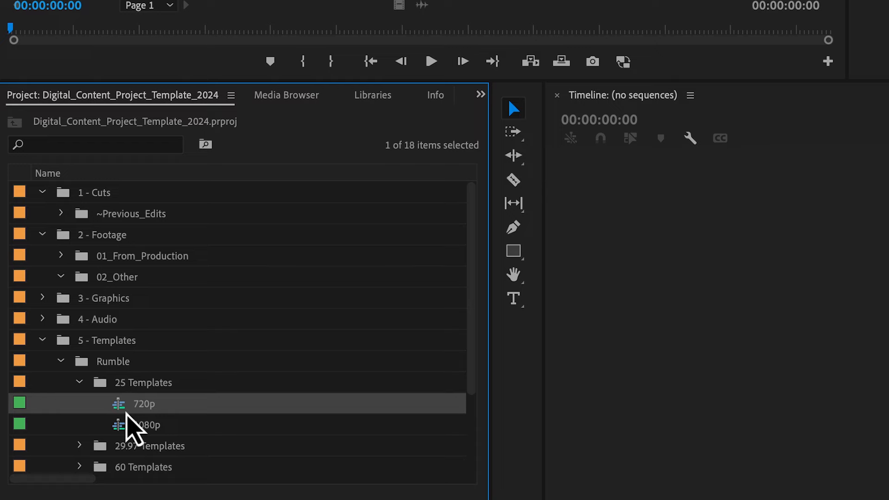
{"action": "key", "text": "ctrl+shift+slash"}
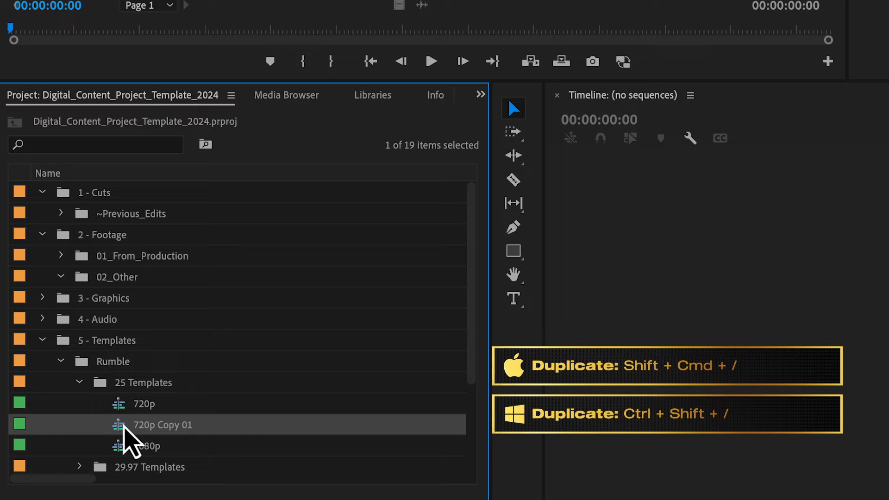
{"action": "left_click_drag", "start_coordinate": [125, 424], "coordinate": [116, 198]}
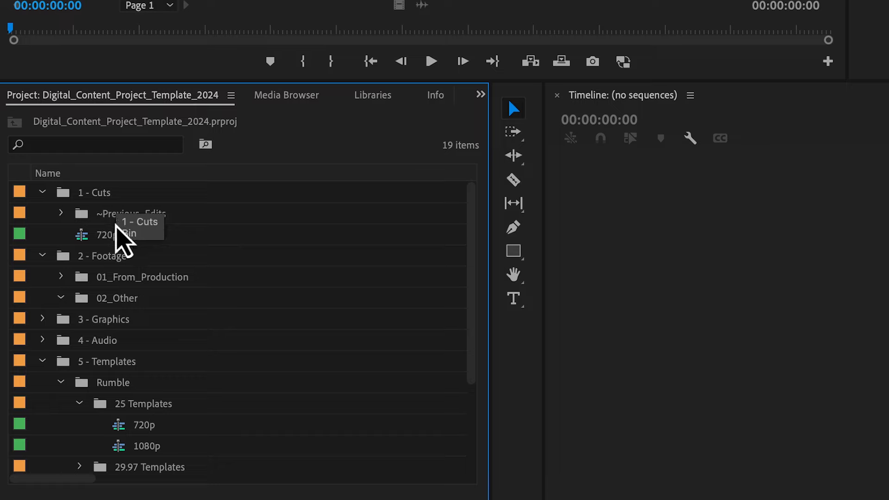
Rename the copied sequence in the 1 - Cuts bin to "Rumble Example 720p" and open it in the timeline
{"action": "left_click", "coordinate": [110, 235]}
{"action": "key", "text": "Return"}
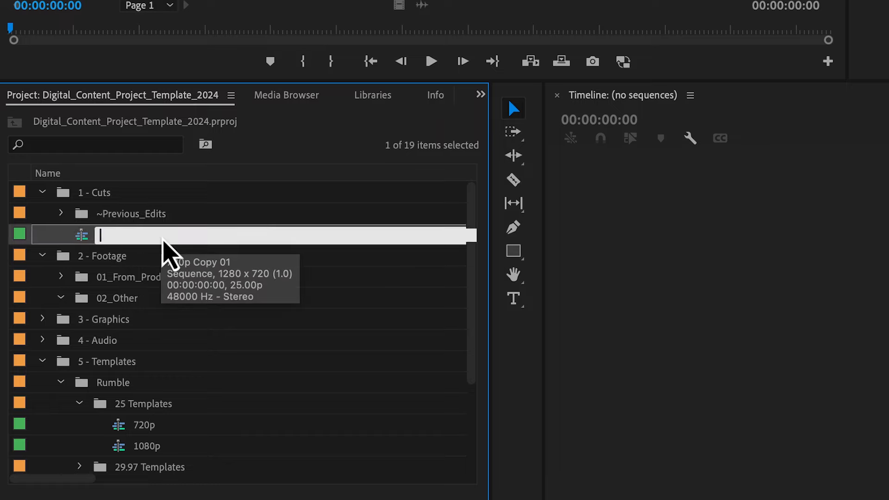
{"action": "type", "text": "Rumble Example 720p"}
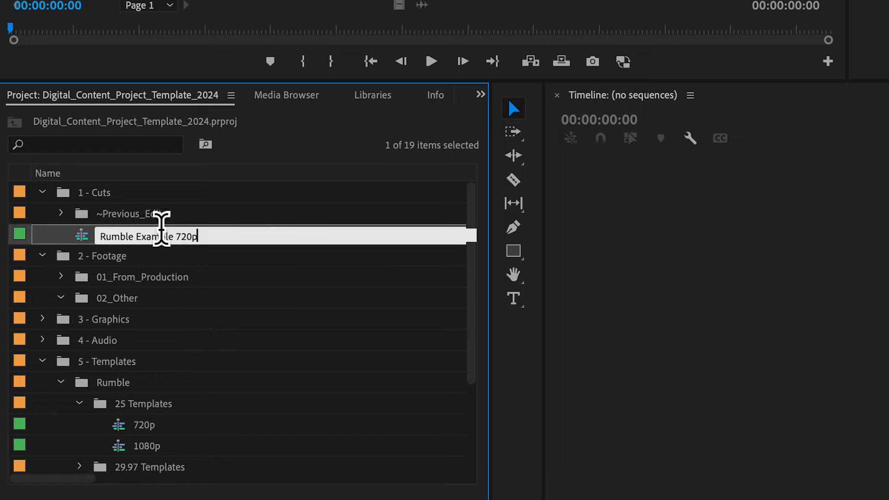
{"action": "double_click", "coordinate": [83, 236]}
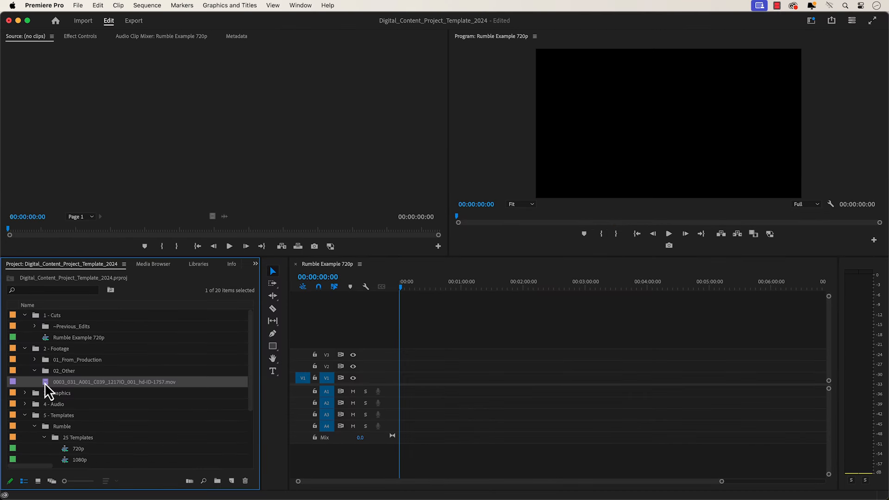
Place the .mov clip from the 02_Other bin at the start of track V1, keeping the existing sequence settings
{"action": "double_click", "coordinate": [46, 382]}
{"action": "left_click_drag", "start_coordinate": [45, 383], "coordinate": [396, 376]}
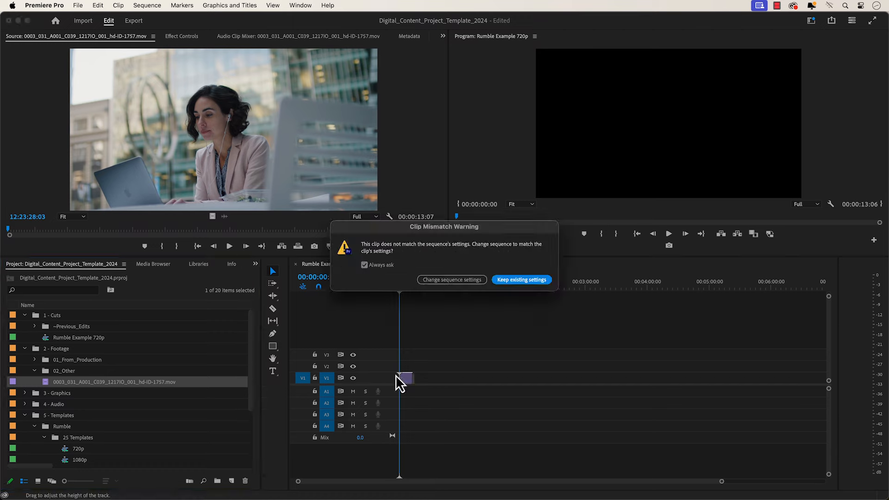
{"action": "left_click", "coordinate": [521, 281]}
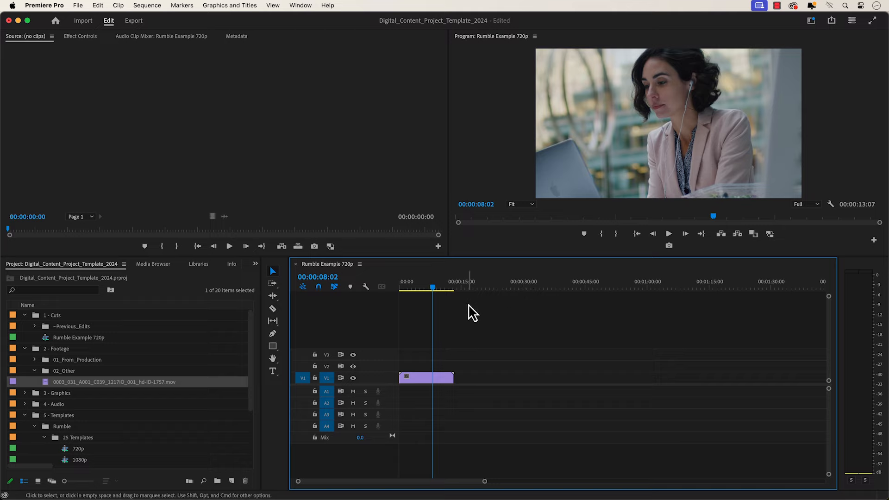
Apply Set to Frame Size to the clip on track V1
{"action": "left_click", "coordinate": [433, 379]}
{"action": "right_click", "coordinate": [423, 380]}
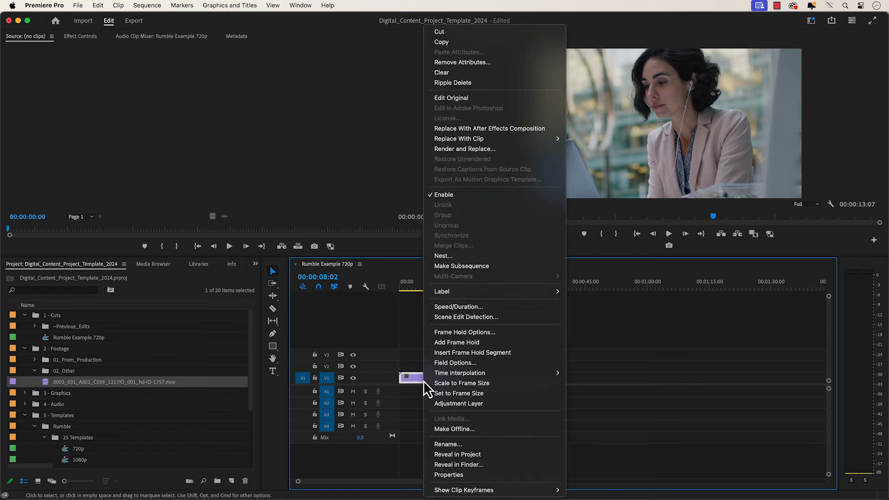
{"action": "left_click", "coordinate": [497, 393]}
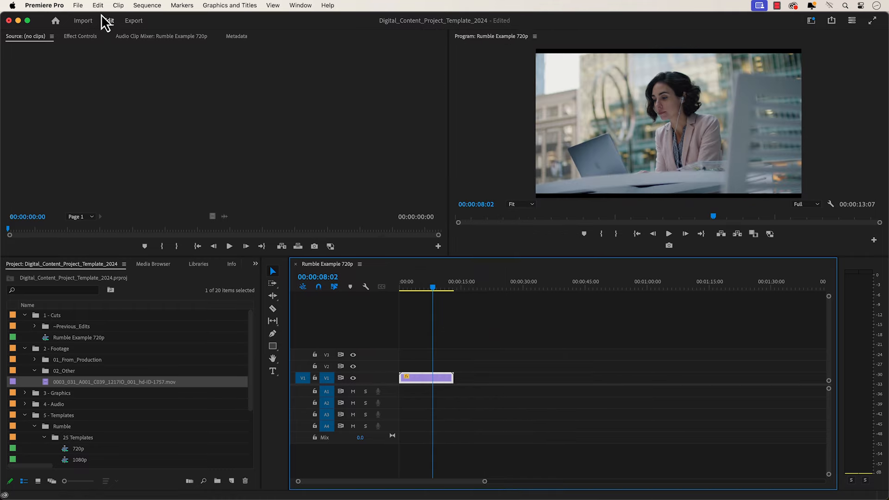
Change the Default Media Scaling preference to "Set to frame size" and save the preferences
{"action": "left_click", "coordinate": [52, 5]}
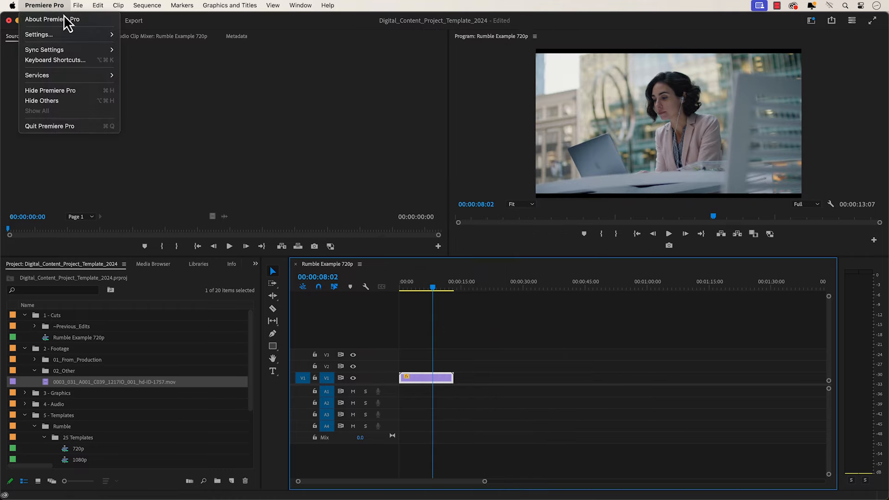
{"action": "mouse_move", "coordinate": [74, 35]}
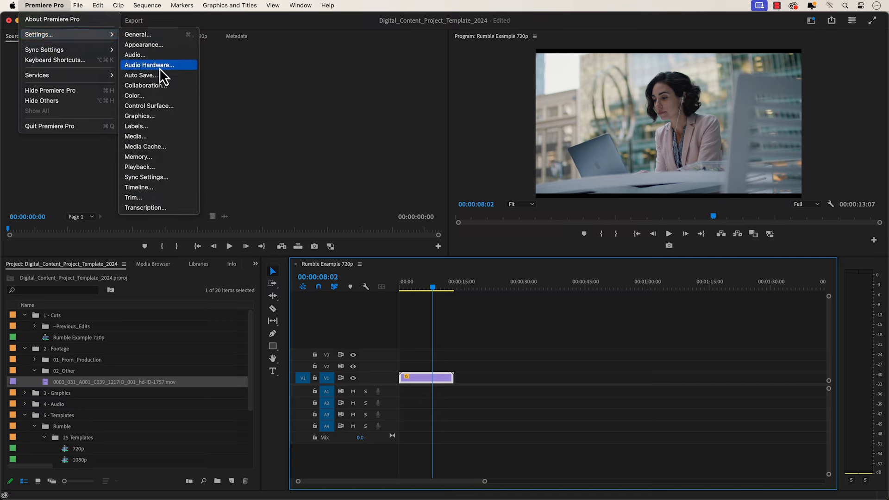
{"action": "left_click", "coordinate": [184, 136]}
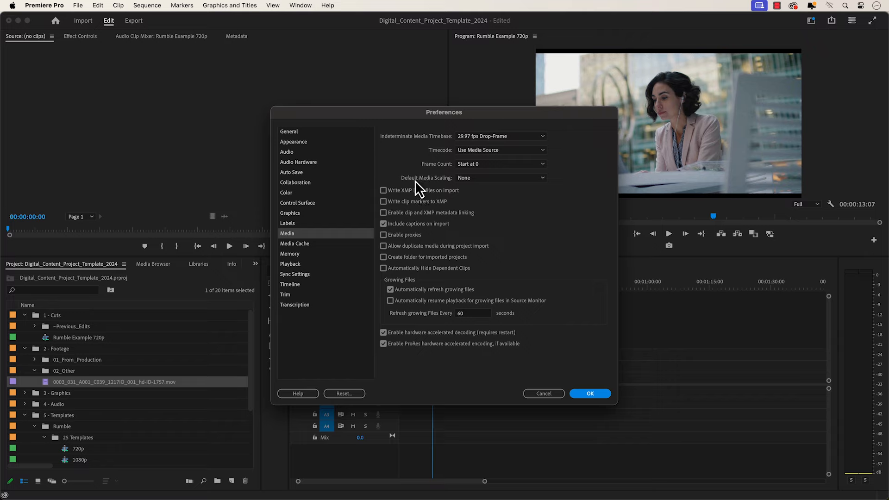
{"action": "left_click", "coordinate": [544, 181]}
{"action": "left_click", "coordinate": [531, 207]}
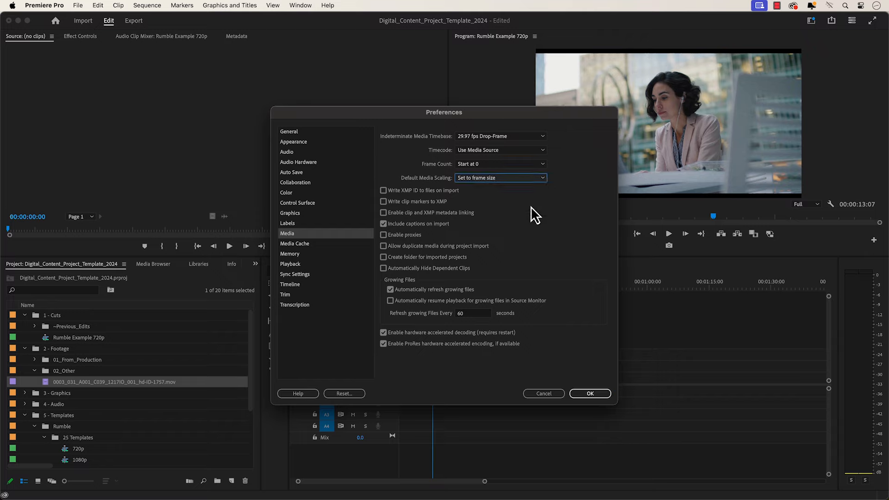
{"action": "left_click", "coordinate": [602, 393]}
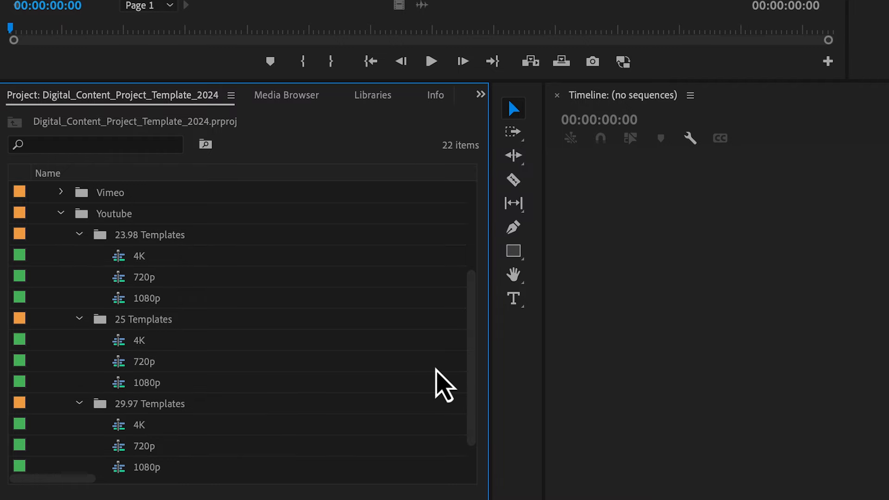
Open the media export settings for the Youtube 1080p sequence
{"action": "mouse_move", "coordinate": [436, 369]}
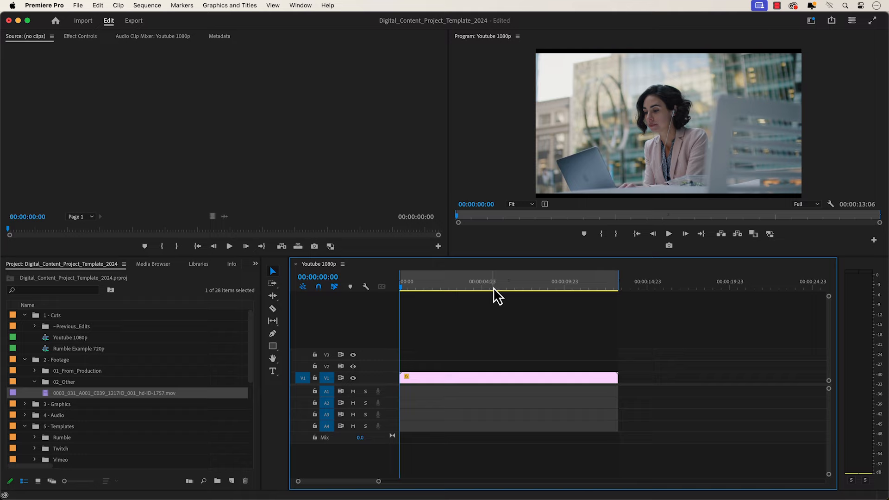
{"action": "left_click", "coordinate": [79, 5]}
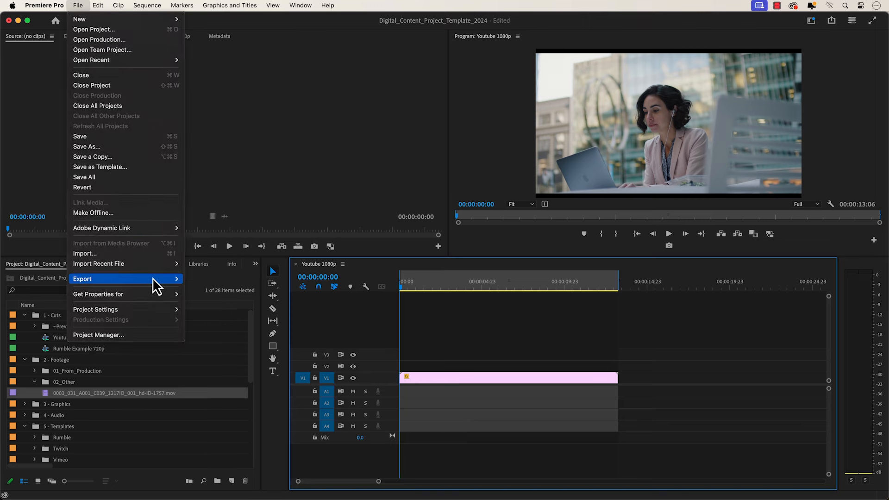
{"action": "mouse_move", "coordinate": [153, 280]}
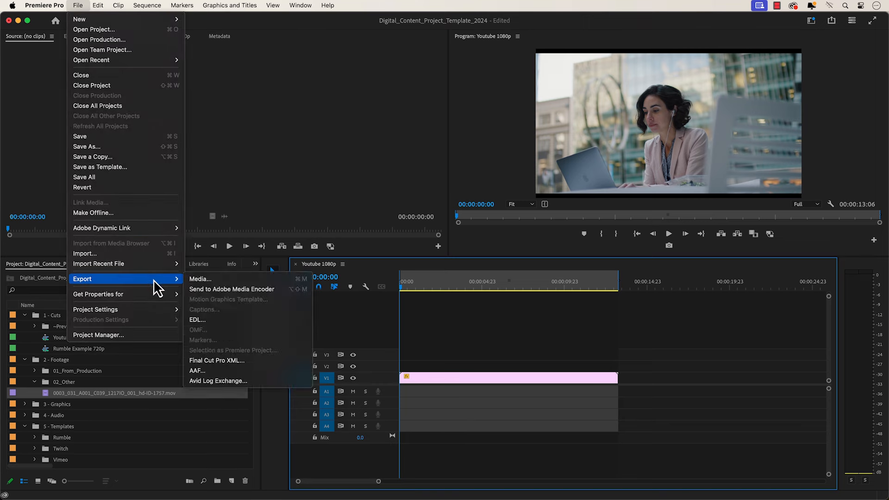
{"action": "left_click", "coordinate": [230, 280]}
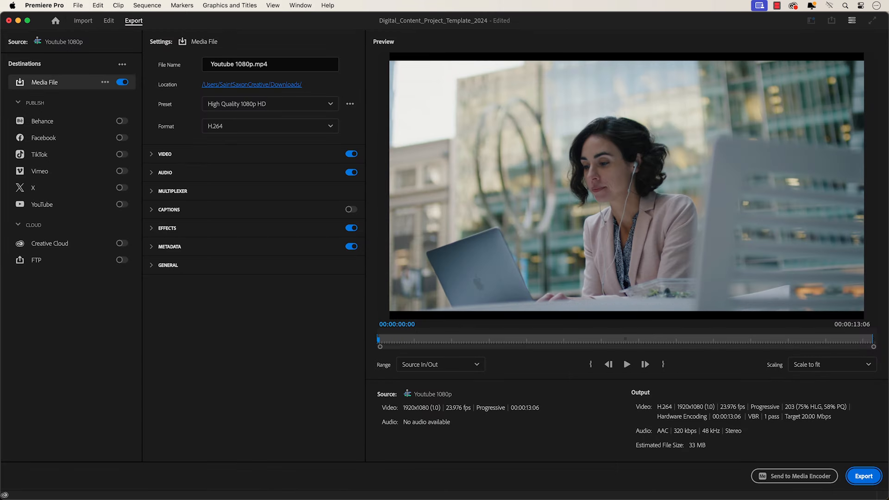
Import all the presets, from Rumble 720p.epr to Youtube 1080p.epr, from the Digital_Content_Export_Presets folder within Downloads
{"action": "left_click", "coordinate": [350, 105]}
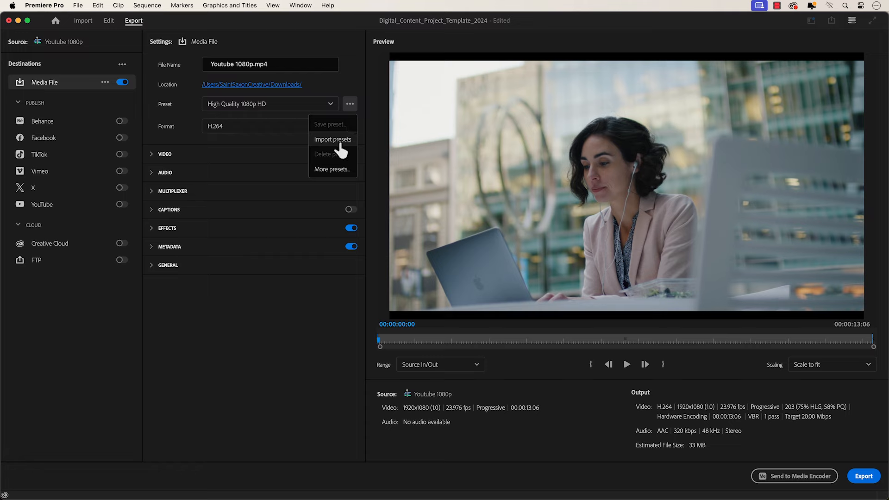
{"action": "left_click", "coordinate": [332, 140]}
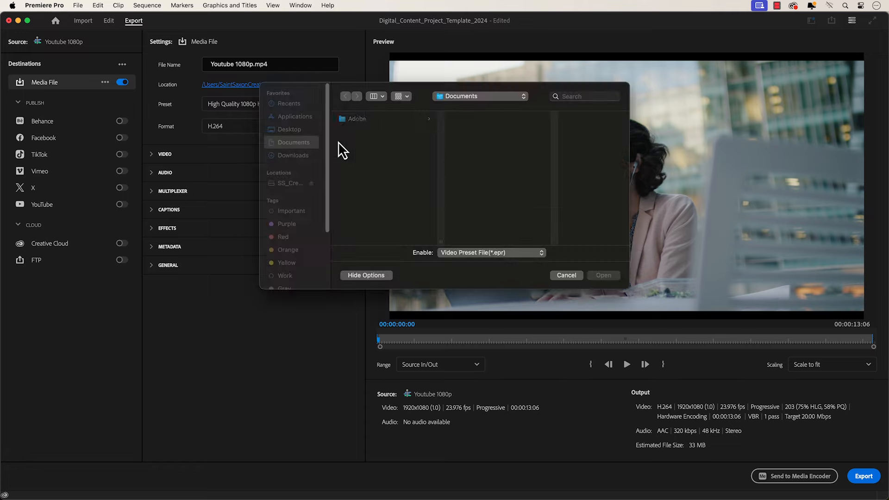
{"action": "left_click", "coordinate": [303, 156]}
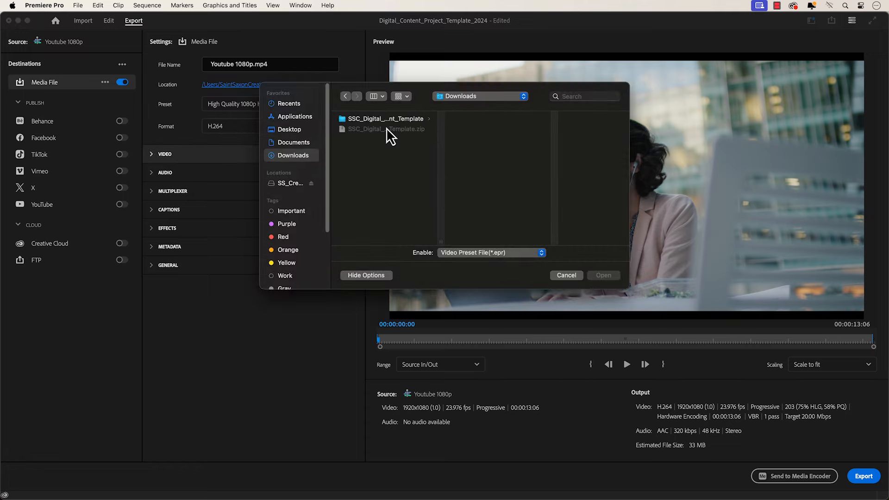
{"action": "left_click", "coordinate": [399, 120]}
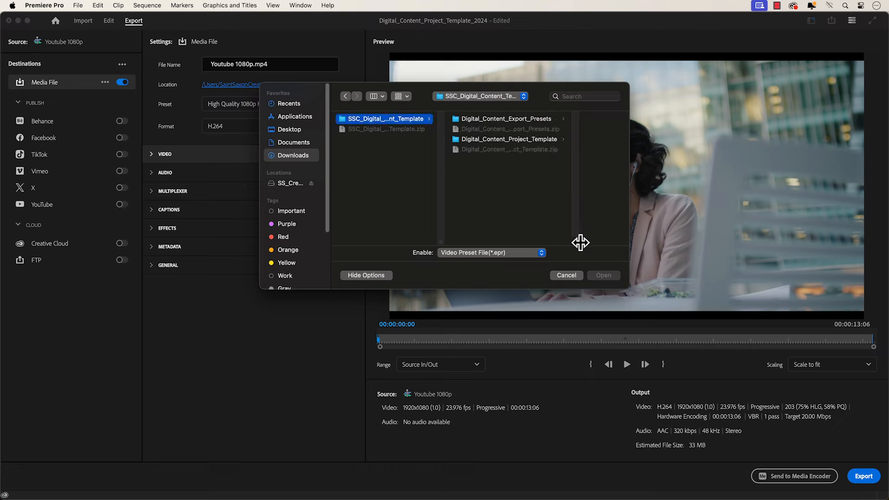
{"action": "left_click", "coordinate": [538, 120]}
{"action": "left_click", "coordinate": [532, 118]}
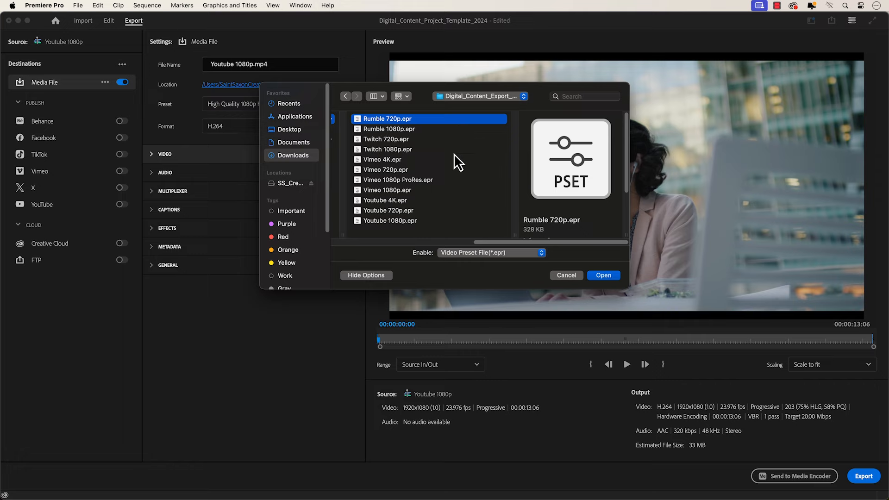
{"action": "left_click", "coordinate": [421, 221], "text": "shift"}
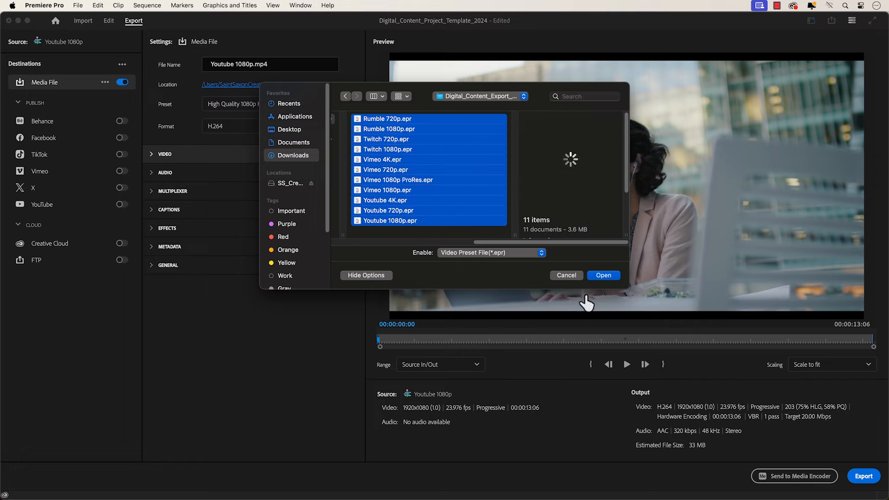
{"action": "left_click", "coordinate": [603, 276]}
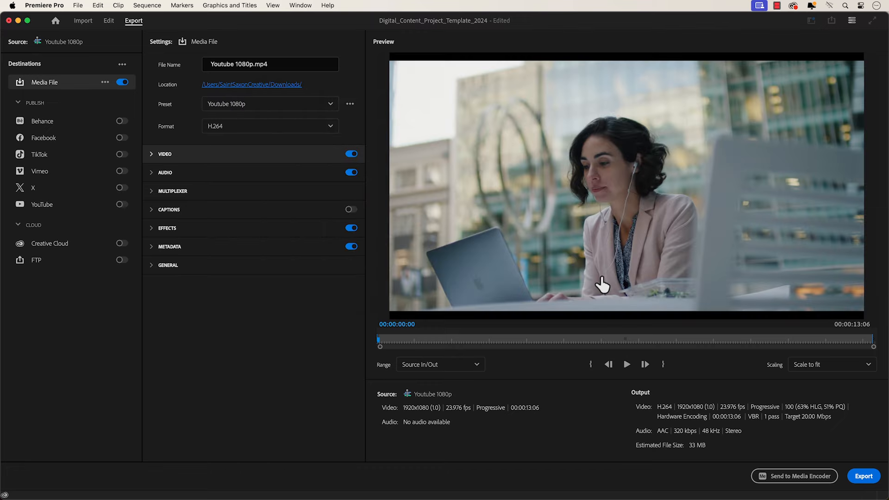
Set the export format to H.264 and display the custom presets in the Preset Manager
{"action": "left_click", "coordinate": [320, 125]}
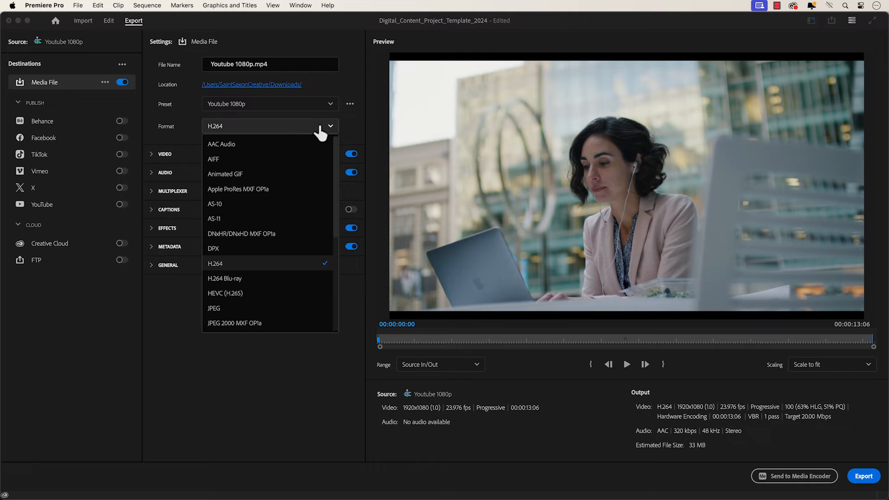
{"action": "left_click", "coordinate": [277, 264]}
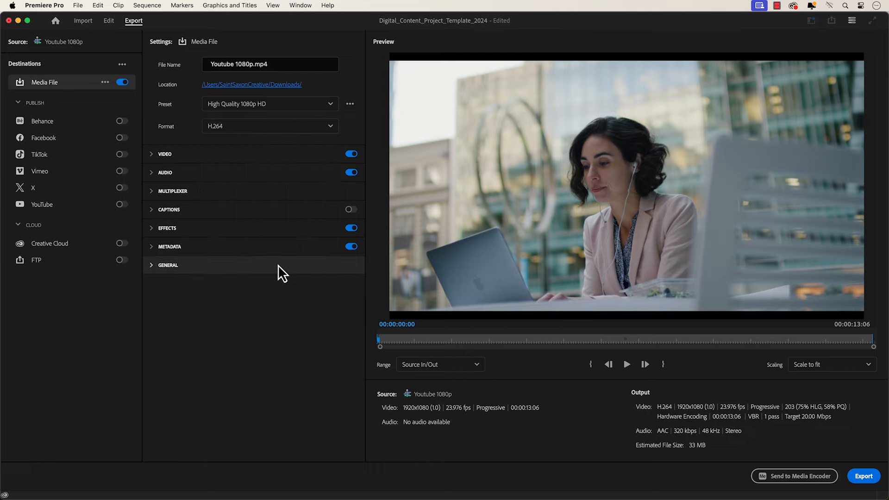
{"action": "left_click", "coordinate": [331, 105]}
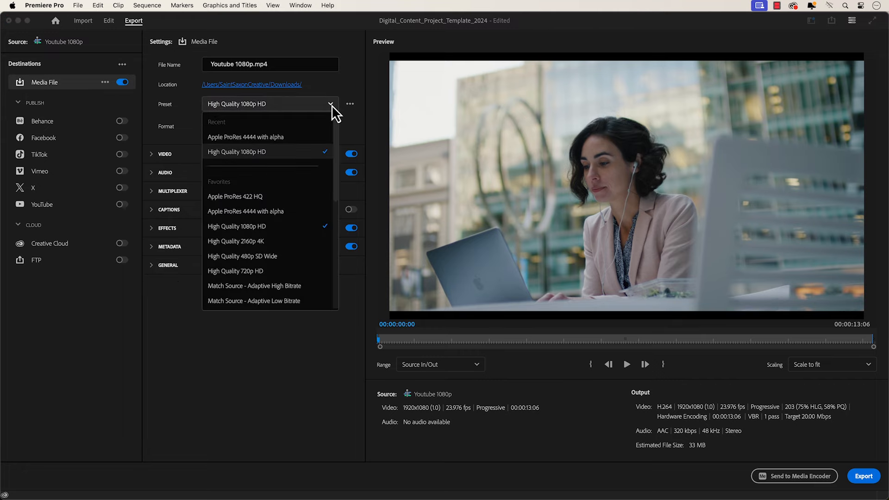
{"action": "scroll", "coordinate": [295, 237], "scroll_direction": "down", "scroll_amount": 10}
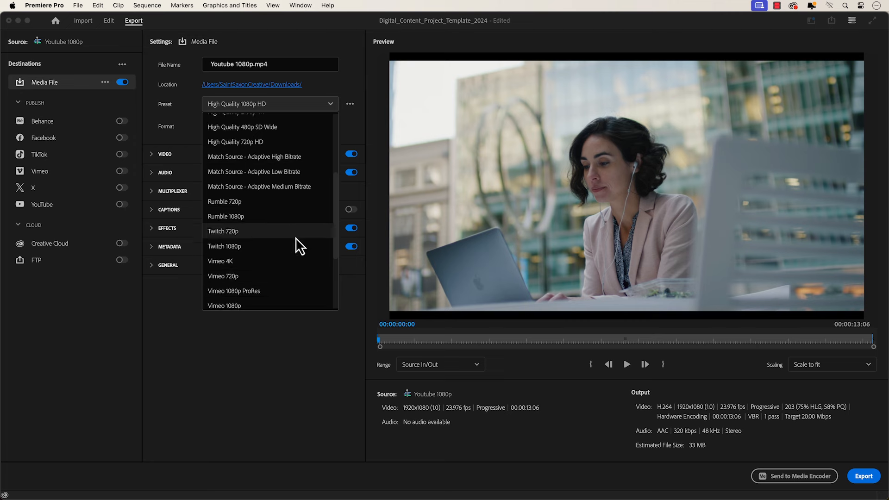
{"action": "scroll", "coordinate": [295, 238], "scroll_direction": "down", "scroll_amount": 2}
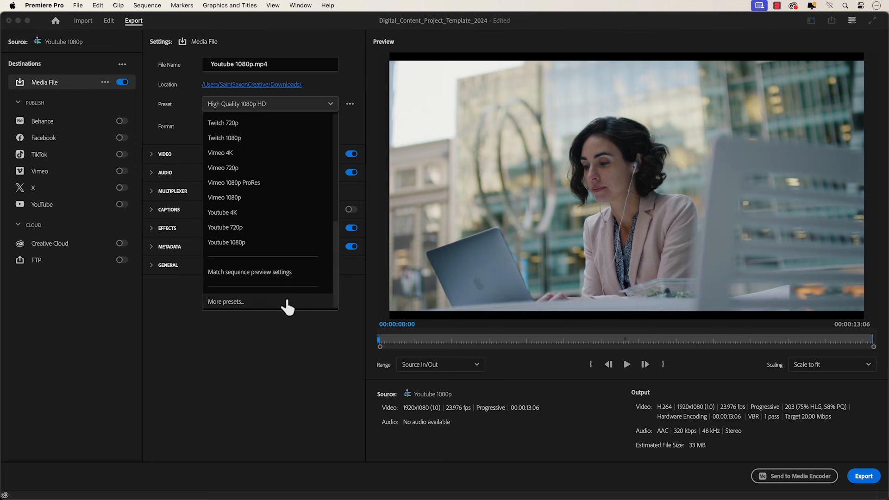
{"action": "left_click", "coordinate": [287, 306]}
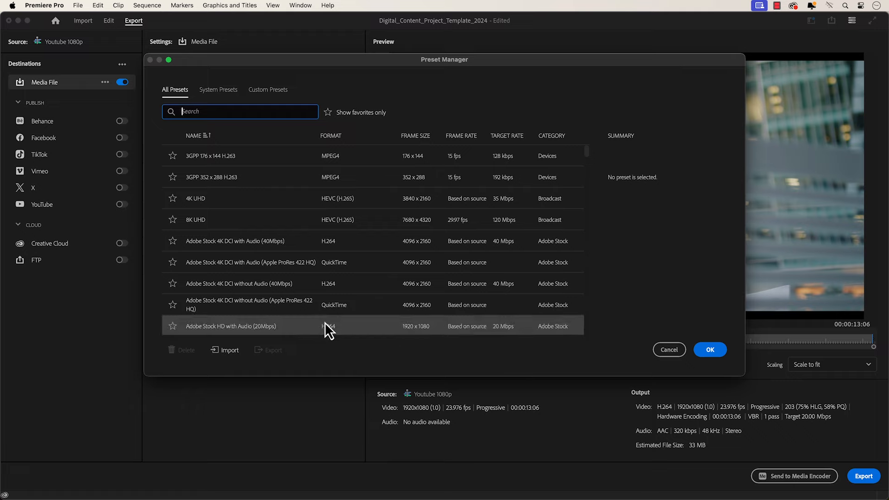
{"action": "left_click", "coordinate": [275, 92]}
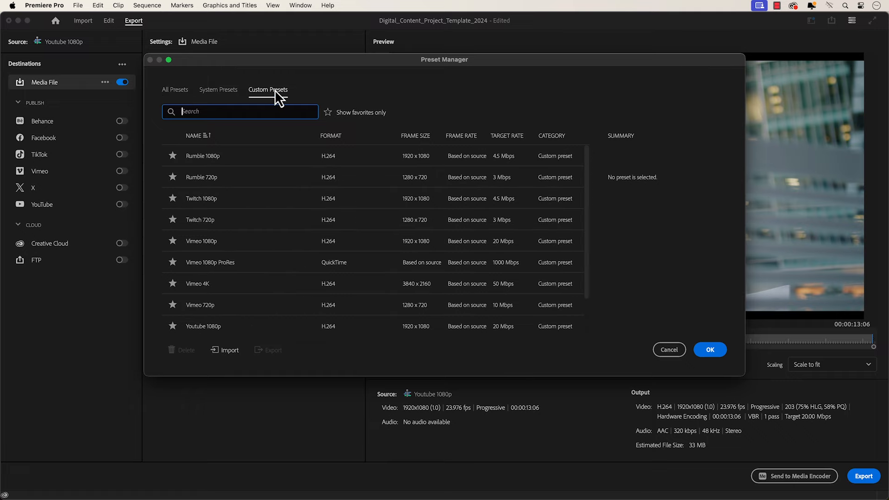
Find the custom presets matching "Youtube" and apply the Youtube 1080p preset to the export
{"action": "left_click", "coordinate": [258, 111]}
{"action": "type", "text": "Yo"}
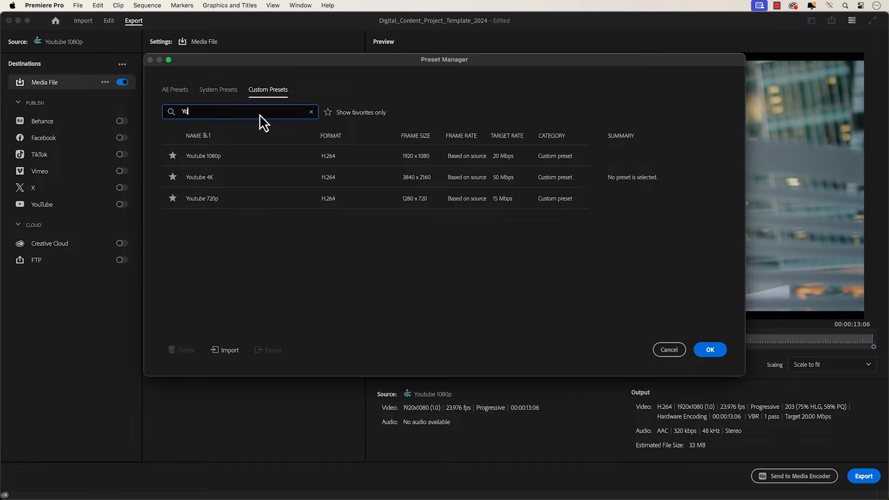
{"action": "type", "text": "utube"}
{"action": "left_click", "coordinate": [265, 160]}
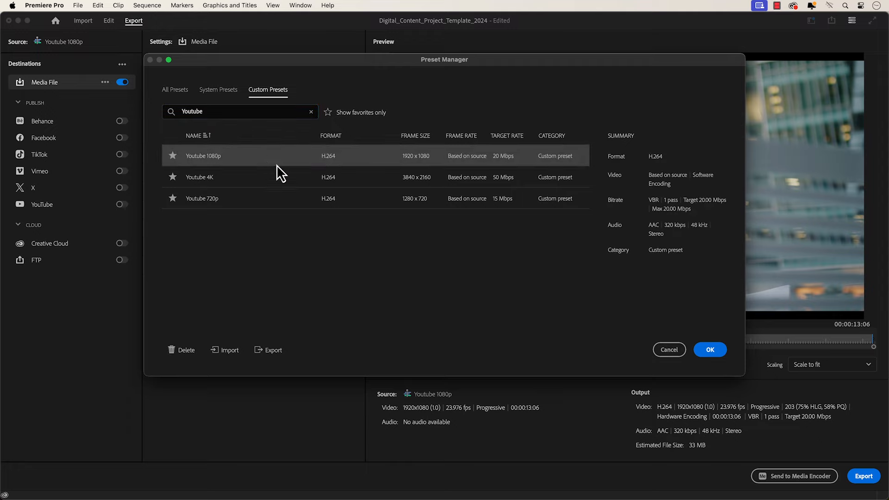
{"action": "left_click", "coordinate": [718, 348]}
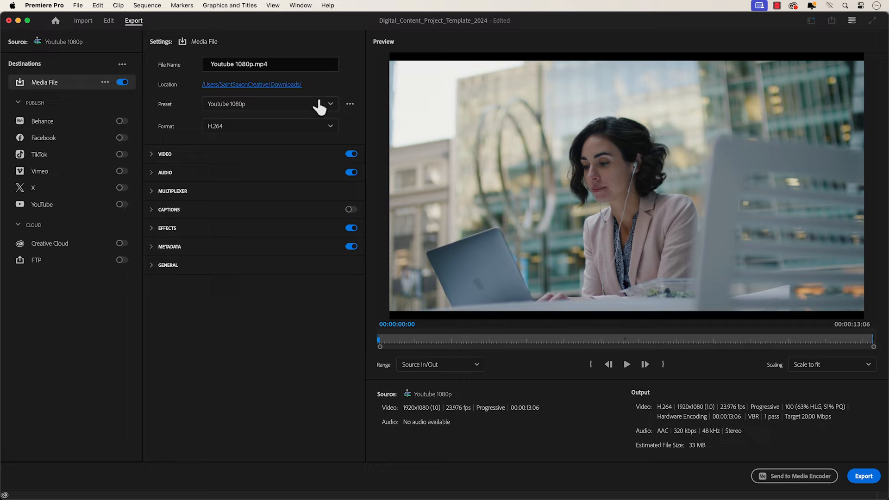
Set Downloads as the save location for Youtube 1080p.mp4 and export the video
{"action": "left_click", "coordinate": [294, 86]}
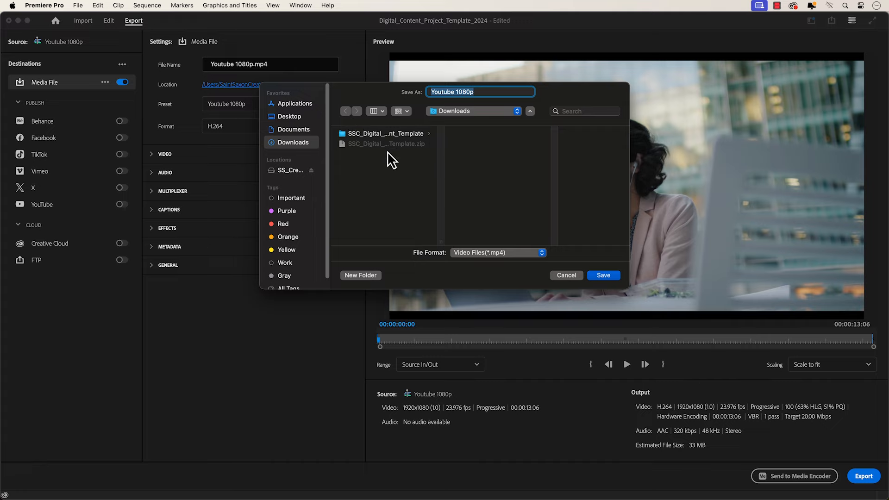
{"action": "left_click", "coordinate": [604, 275]}
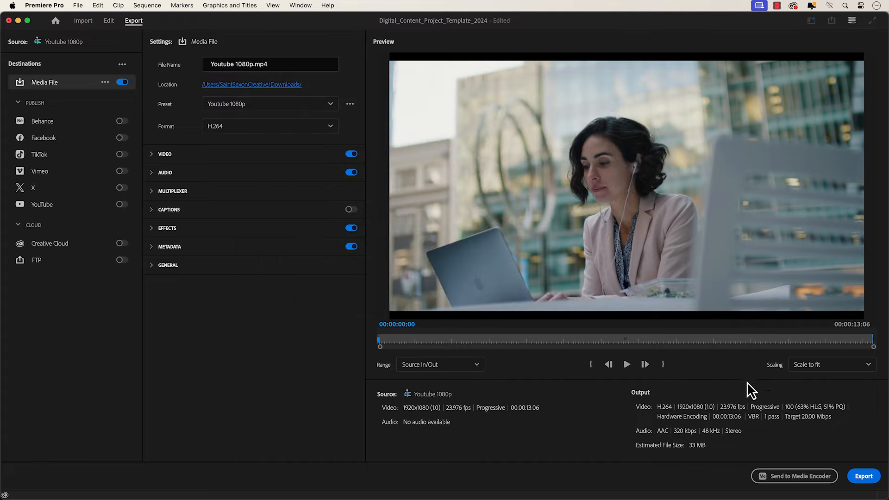
{"action": "left_click", "coordinate": [863, 476]}
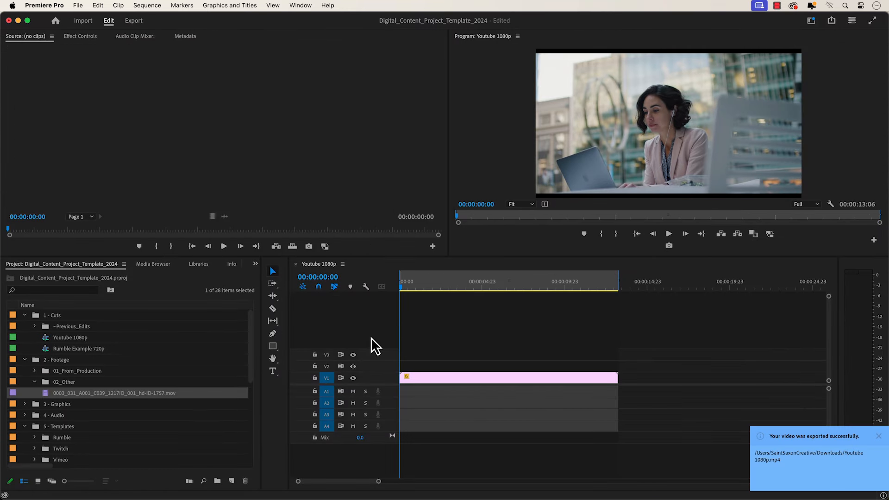
Switch to Finder and preview the exported Youtube 1080p.mp4 in the Downloads folder
{"action": "key", "text": "super+Tab"}
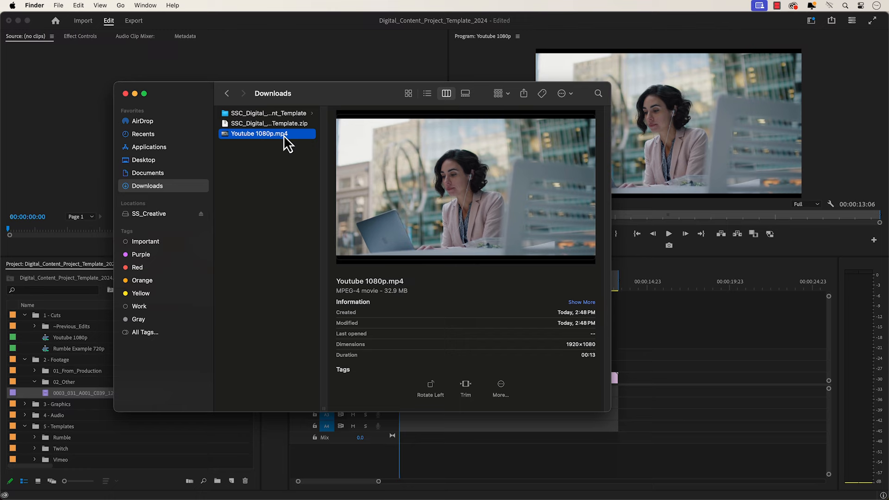
{"action": "key", "text": "space"}
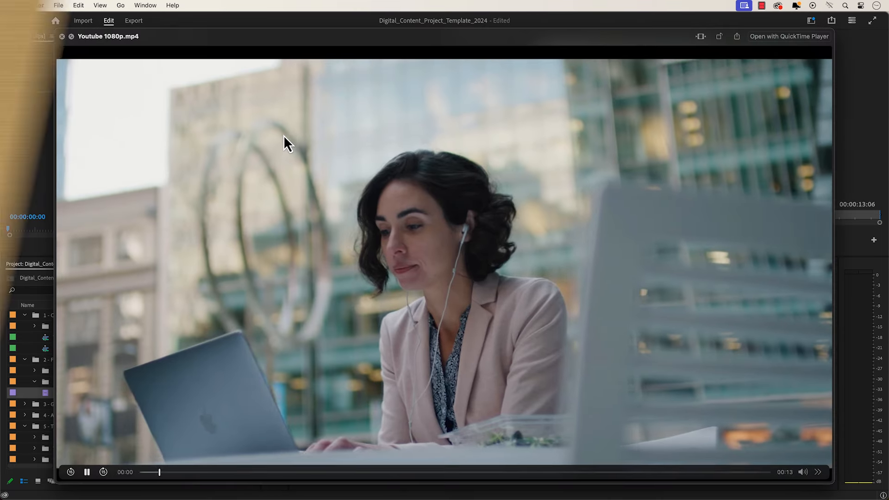